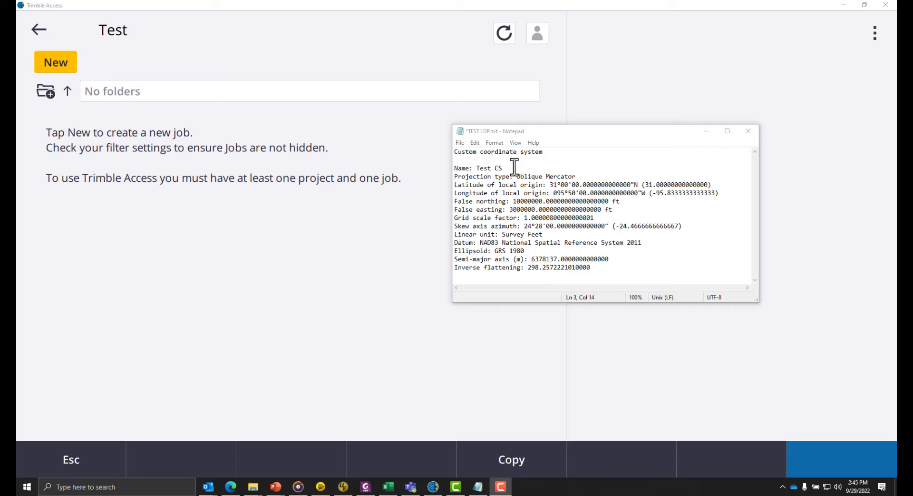
- Move the Notepad window holding the coordinate system parameters off the right edge of the screen
{"action": "left_click_drag", "start_coordinate": [554, 137], "coordinate": [575, 150]}
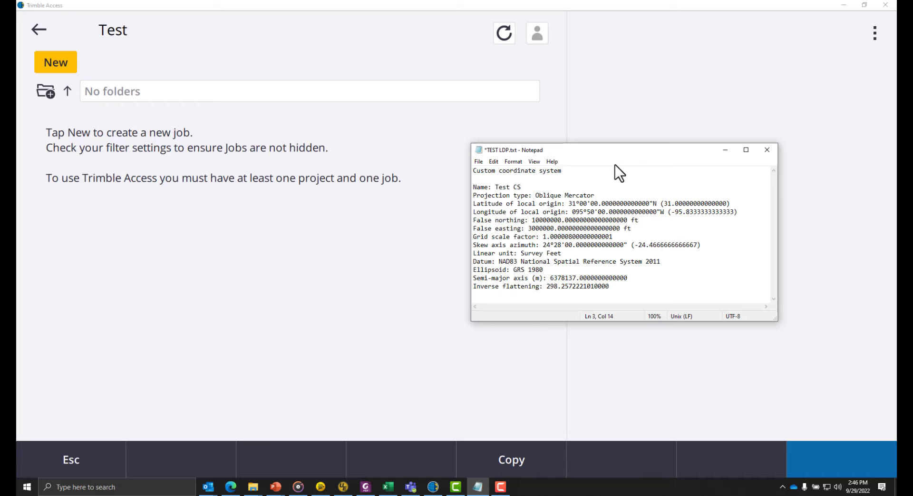
{"action": "left_click_drag", "start_coordinate": [609, 151], "coordinate": [912, 152]}
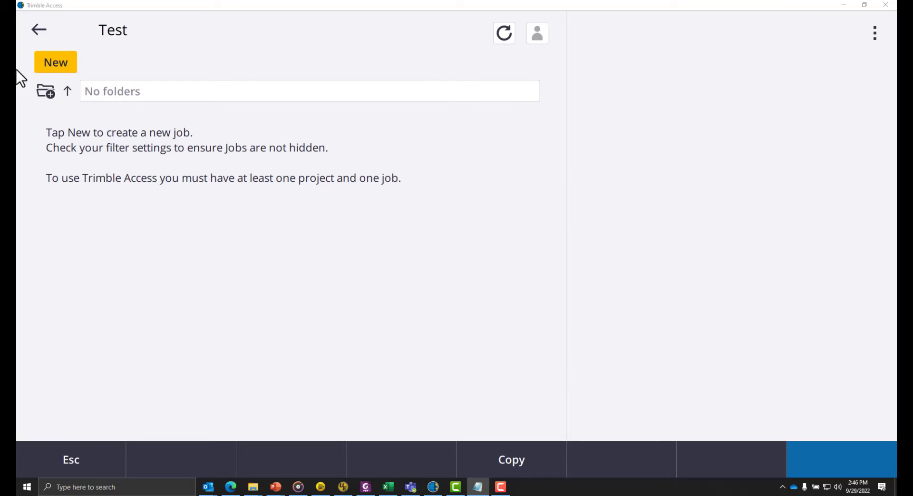
- Start a new job in the Test project named 'Custom Crd Sys'
{"action": "left_click", "coordinate": [63, 64]}
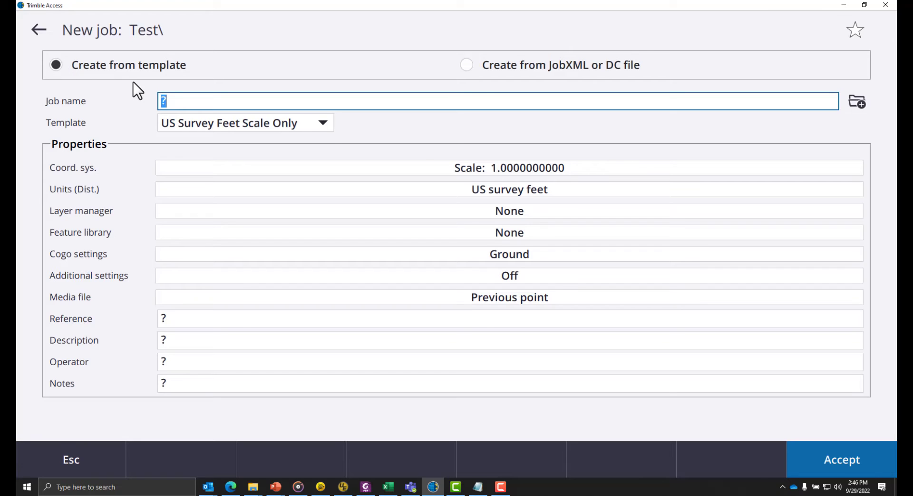
{"action": "key", "text": "BackSpace"}
{"action": "type", "text": "cus"}
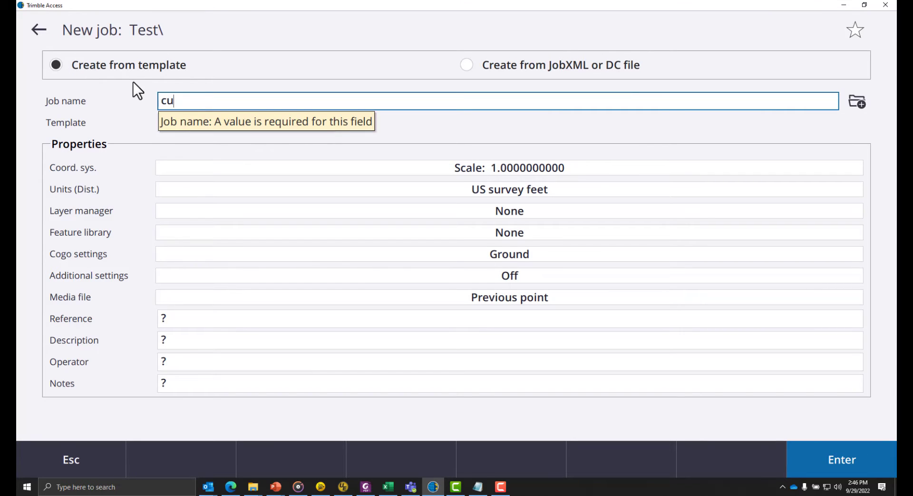
{"action": "key", "text": "BackSpace"}
{"action": "key", "text": "BackSpace"}
{"action": "key", "text": "BackSpace"}
{"action": "type", "text": "Cus"}
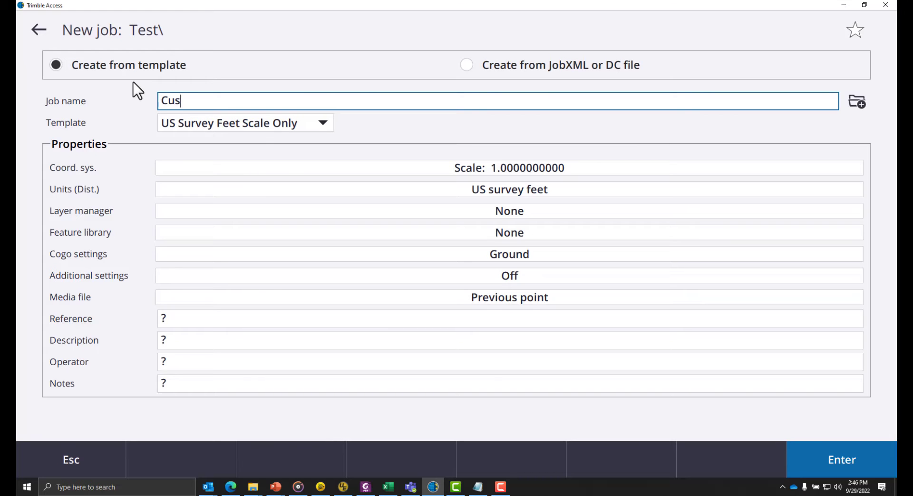
{"action": "type", "text": "tom Crd Sys"}
- Key in the coordinate system parameters and set the projection type to Oblique Mercator Angle
{"action": "left_click", "coordinate": [509, 170]}
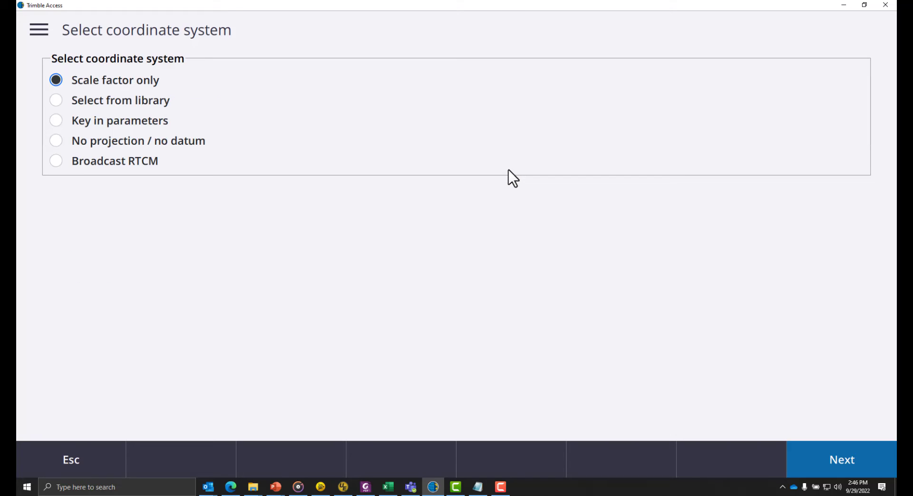
{"action": "double_click", "coordinate": [126, 121]}
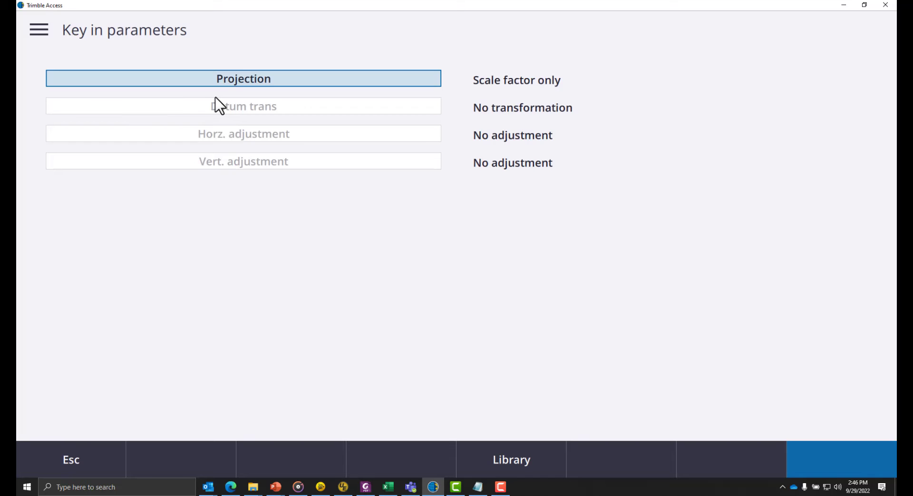
{"action": "left_click", "coordinate": [240, 81]}
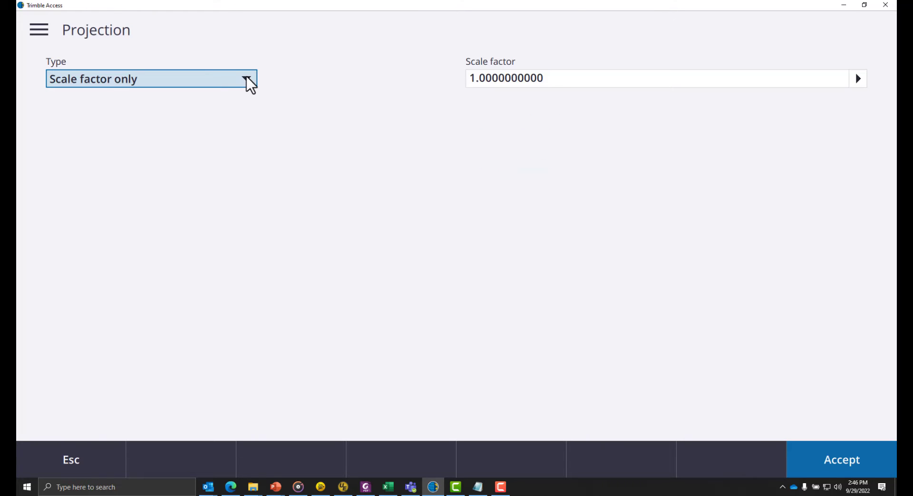
{"action": "left_click", "coordinate": [246, 79]}
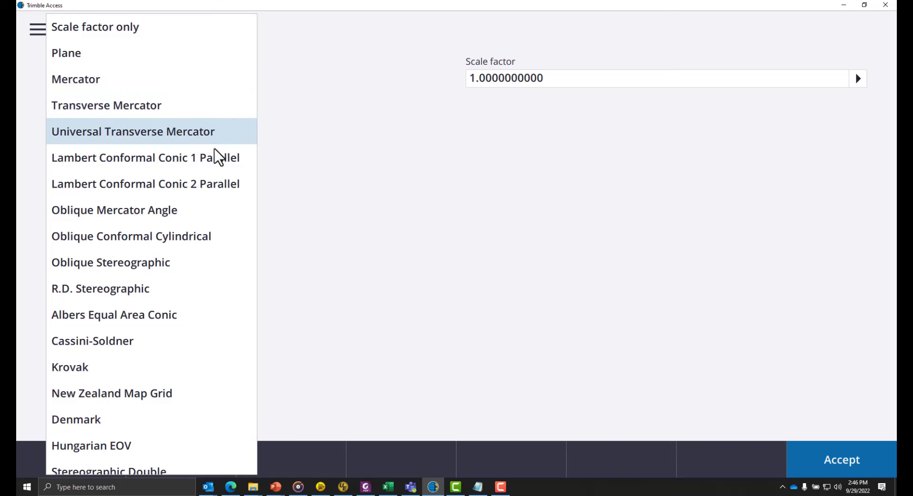
{"action": "left_click", "coordinate": [149, 210]}
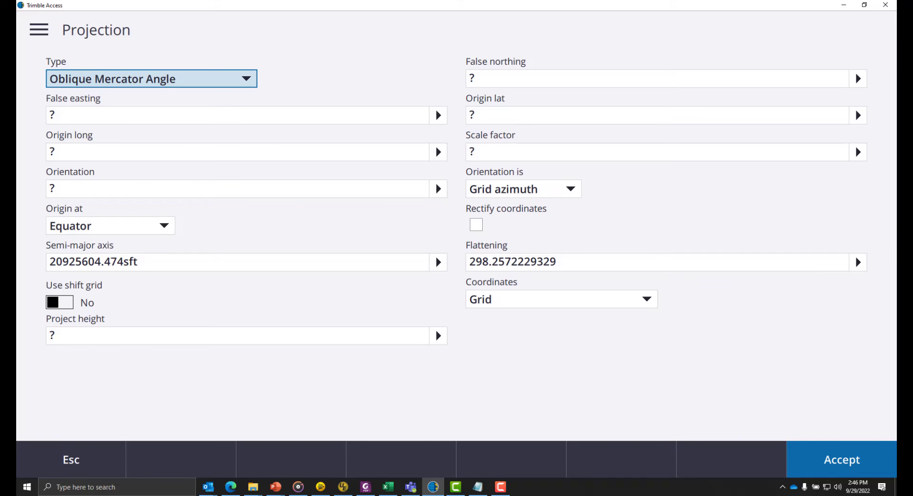
- Paste false northing 10000000 sft, false easting 3000000 sft and origin latitude 31°N from the notes
{"action": "key", "text": "alt+Tab"}
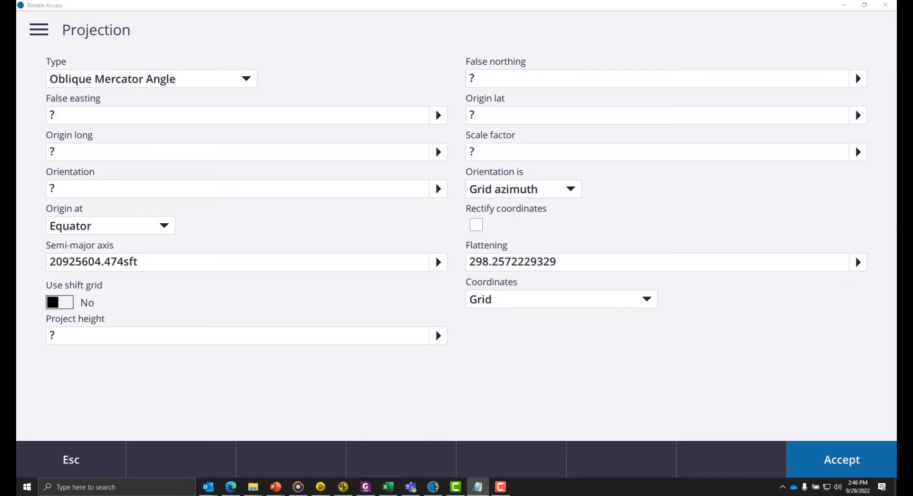
{"action": "left_click", "coordinate": [555, 83]}
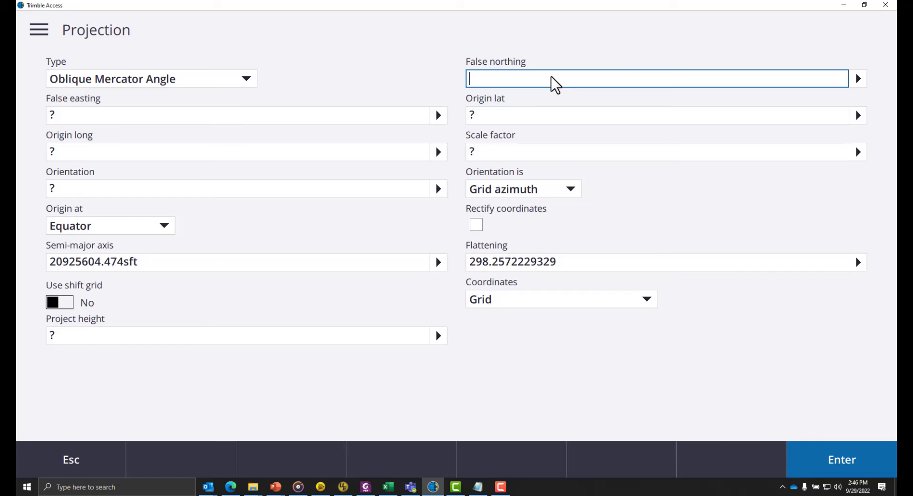
{"action": "type", "text": "10000000.00000000000000000"}
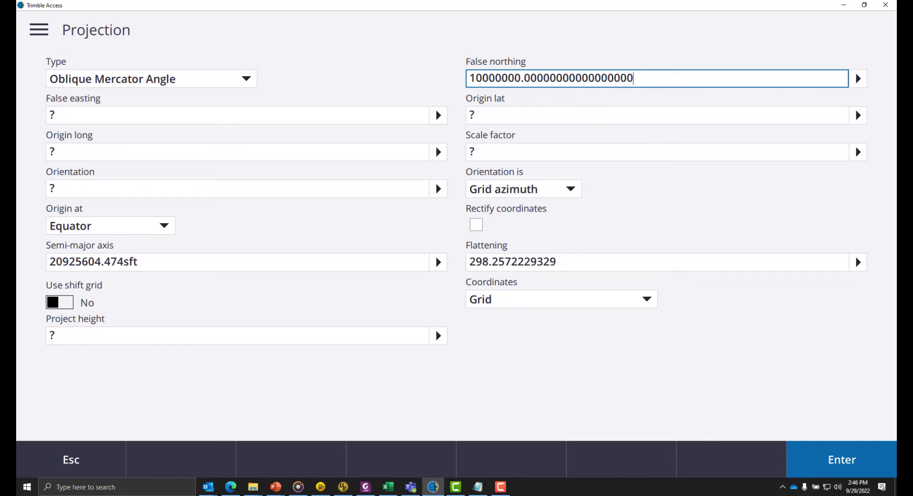
{"action": "key", "text": "alt+Tab"}
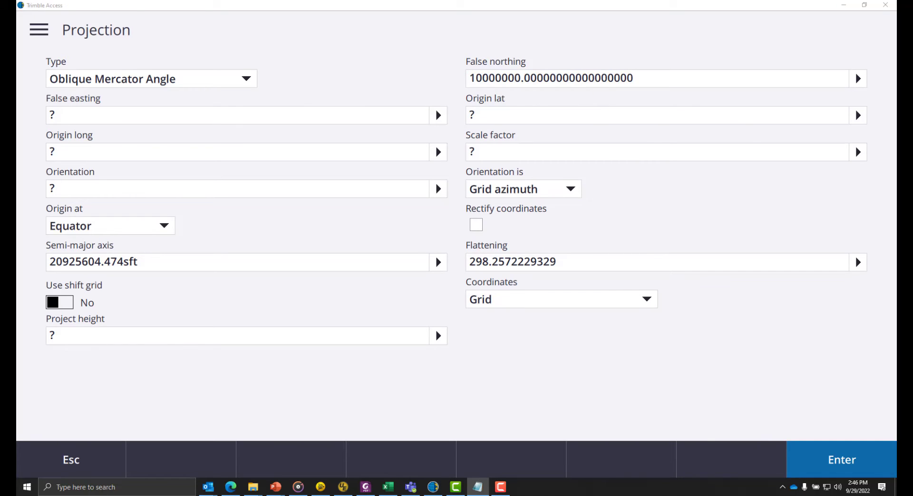
{"action": "left_click", "coordinate": [141, 117]}
{"action": "type", "text": "3000000.00000000000000000"}
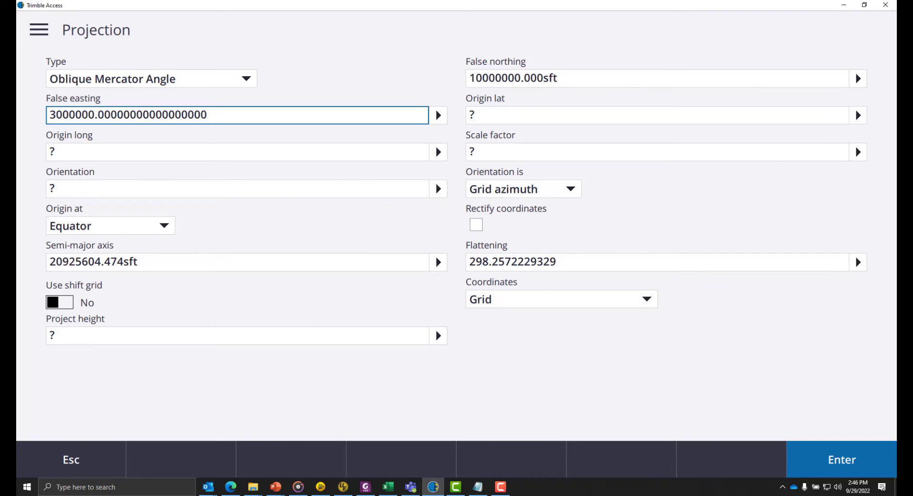
{"action": "key", "text": "alt+Tab"}
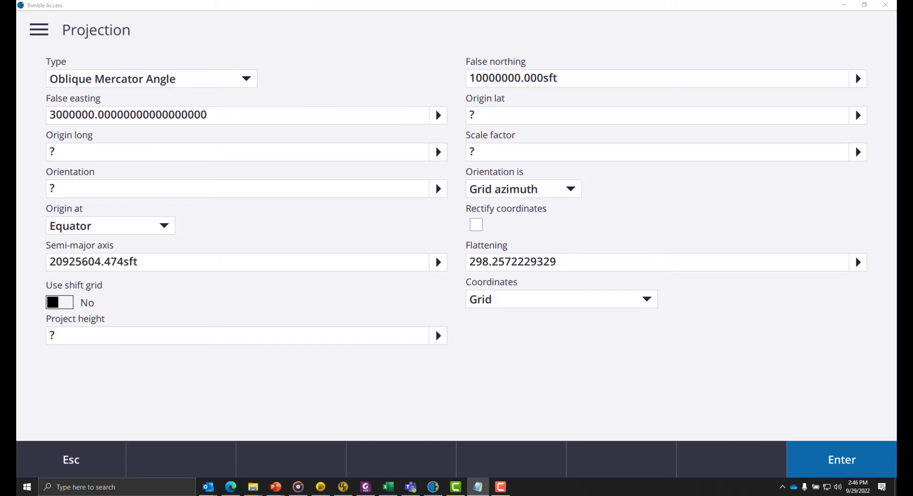
{"action": "left_click", "coordinate": [518, 117]}
{"action": "type", "text": "31°00'00.0000000000000000\"N"}
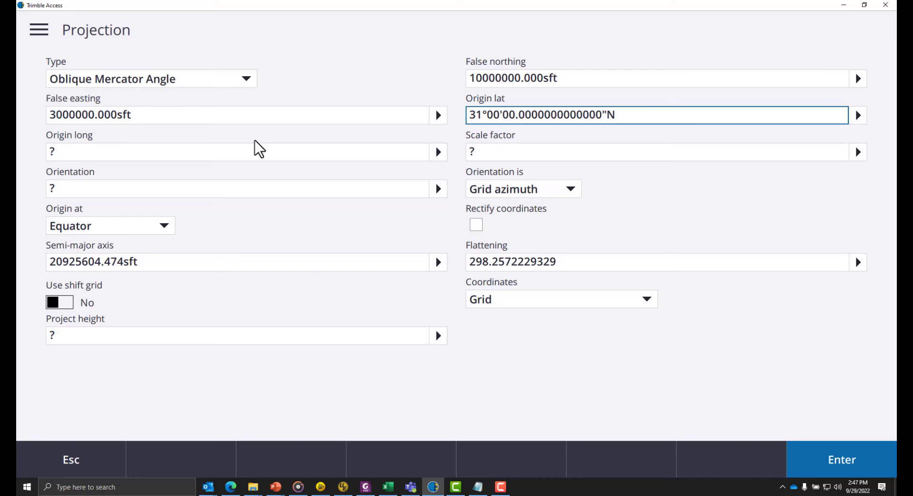
- Paste origin longitude 95°50'W and scale factor 1.0000080000 from the notes
{"action": "left_click", "coordinate": [191, 156]}
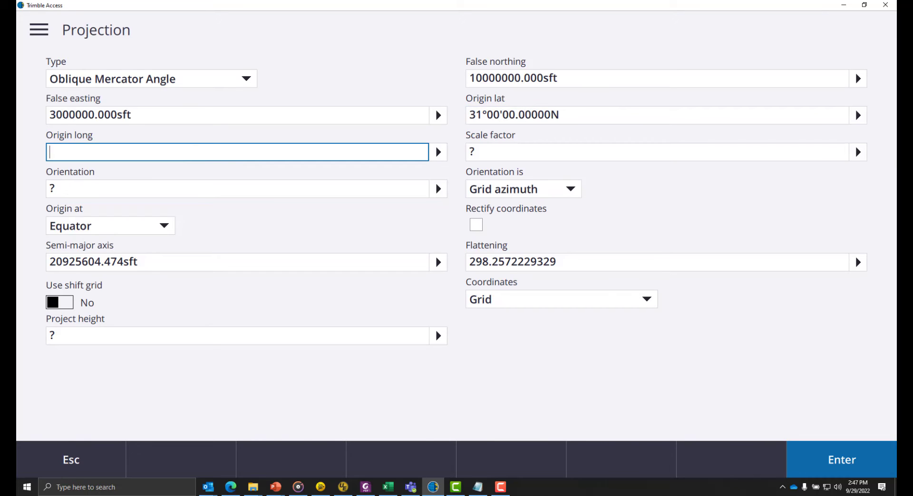
{"action": "key", "text": "alt+Tab"}
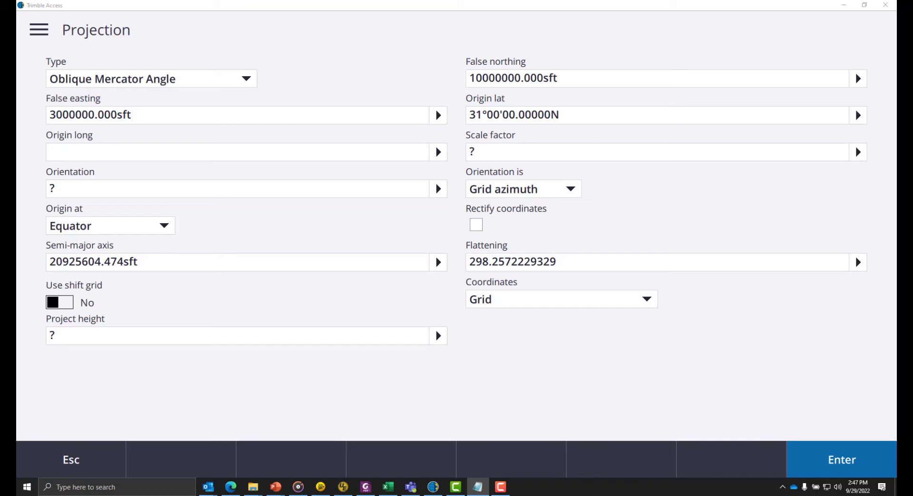
{"action": "left_click", "coordinate": [141, 156]}
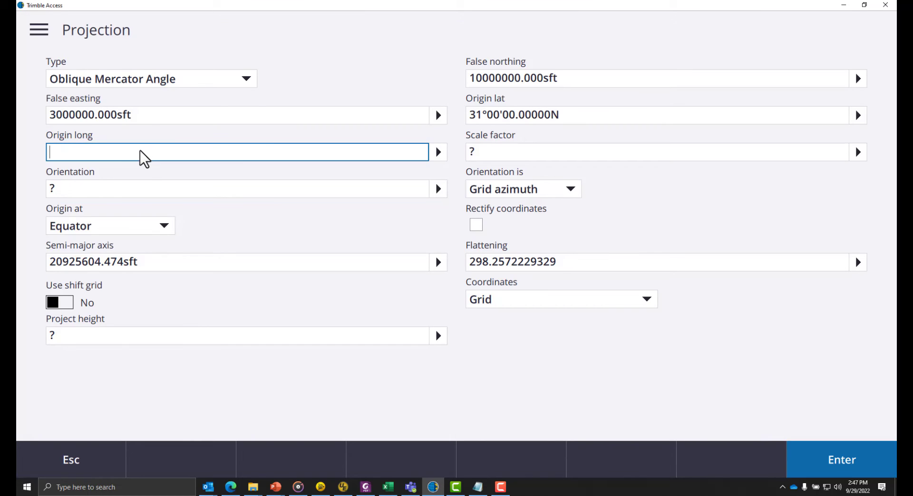
{"action": "type", "text": "095°50'00.0000000000000\"W"}
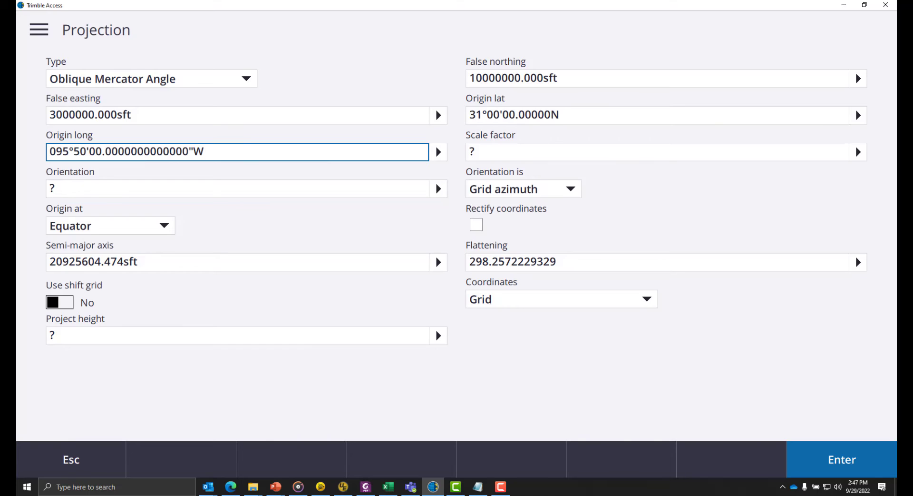
{"action": "key", "text": "alt+Tab"}
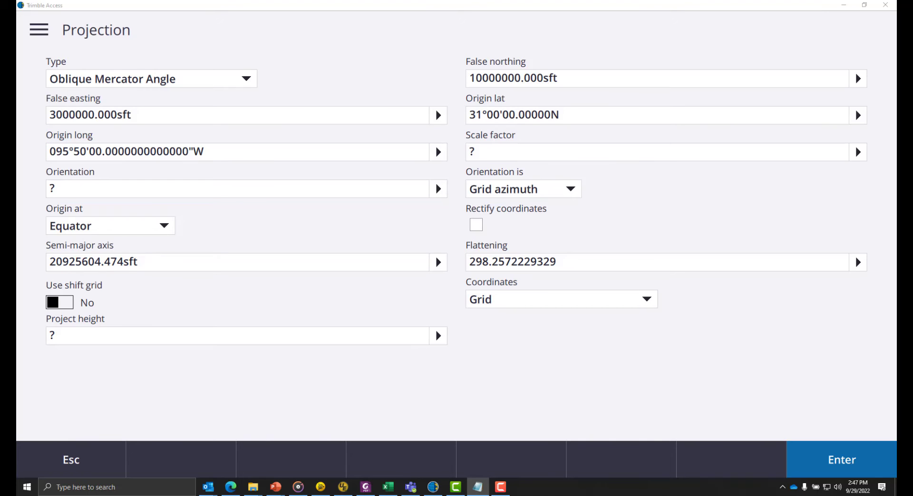
{"action": "left_click", "coordinate": [492, 156]}
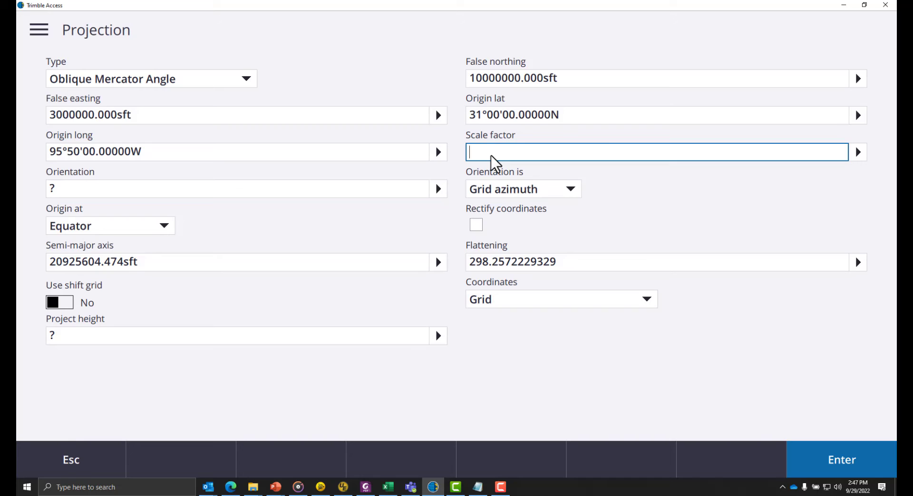
{"action": "type", "text": "1.00000800000000001"}
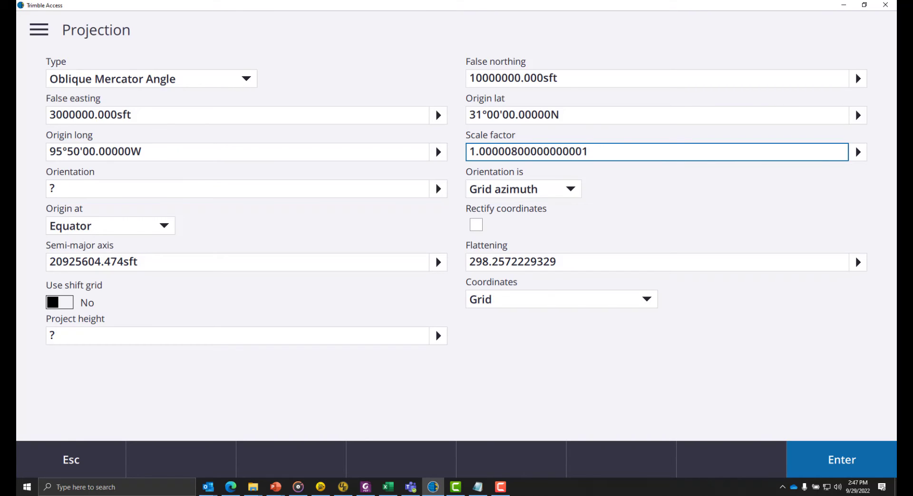
{"action": "key", "text": "alt+Tab"}
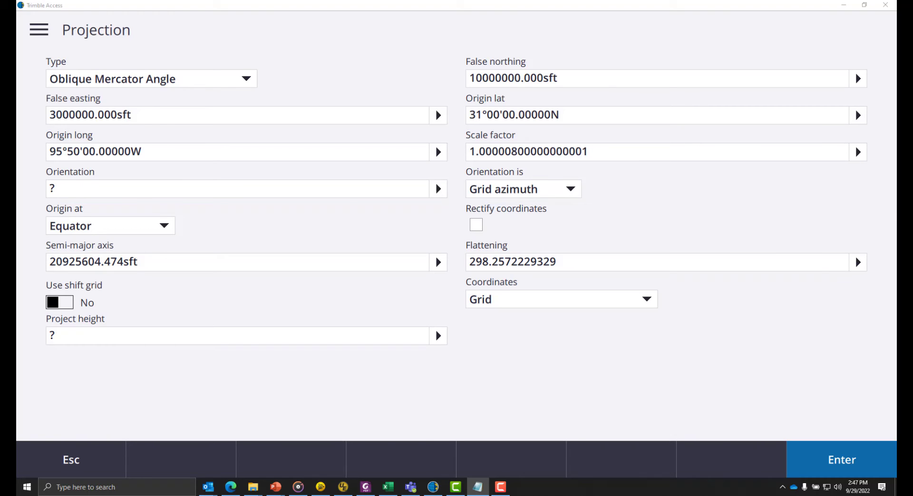
- Set the projection orientation to -24°28'00" by pasting the angle and adding a minus sign
{"action": "left_click", "coordinate": [104, 187]}
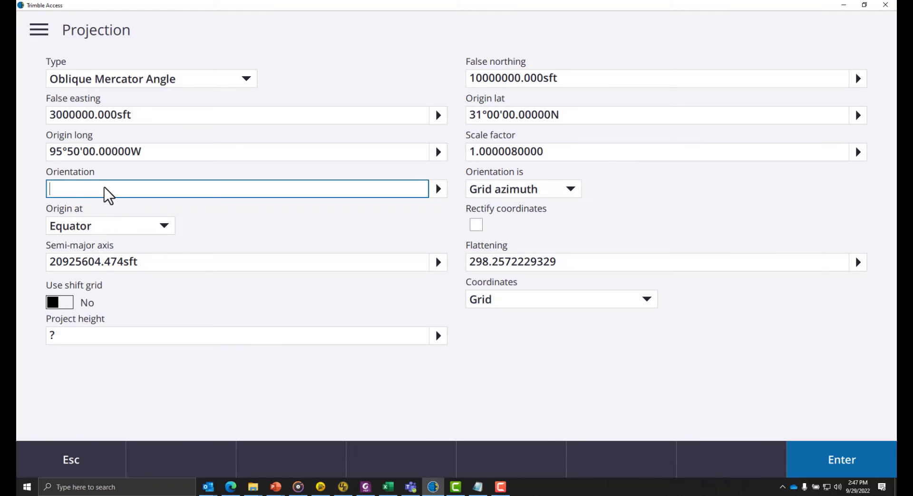
{"action": "type", "text": "24°28'00.0000000000000"}
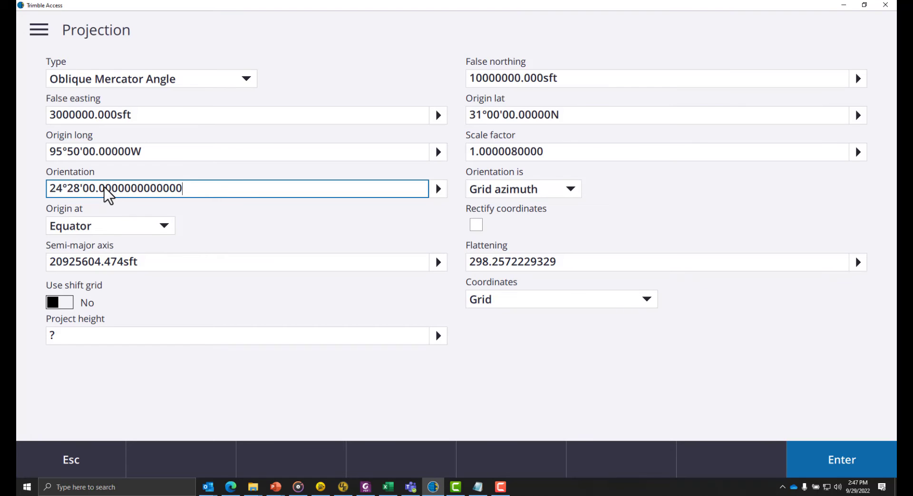
{"action": "left_click", "coordinate": [50, 187]}
{"action": "type", "text": "-"}
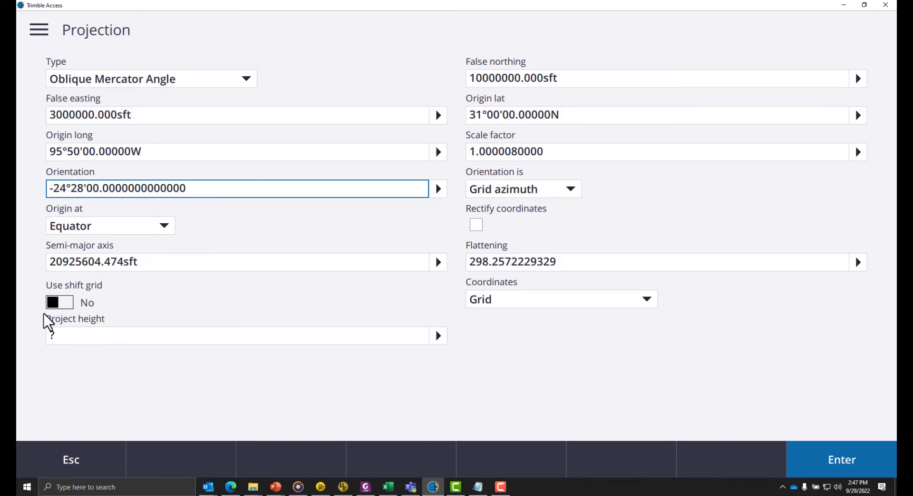
- Set the project height to 500 and accept the projection
{"action": "left_click", "coordinate": [68, 337]}
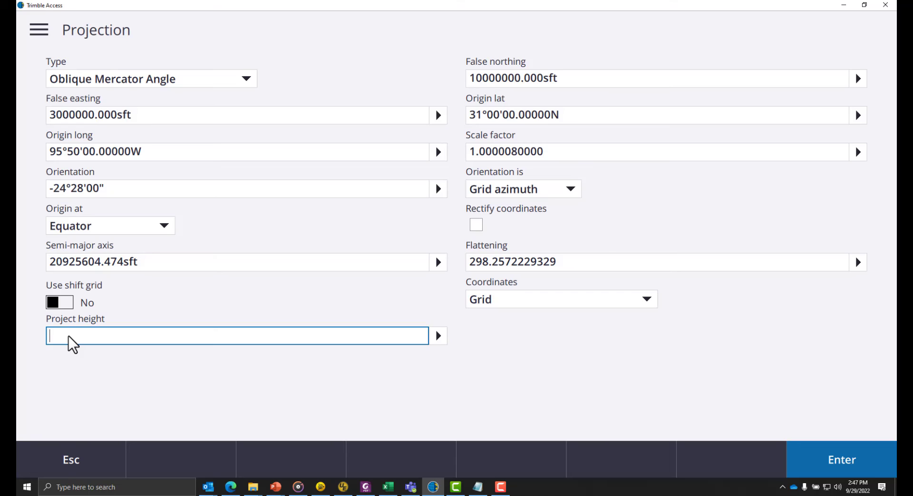
{"action": "type", "text": "500"}
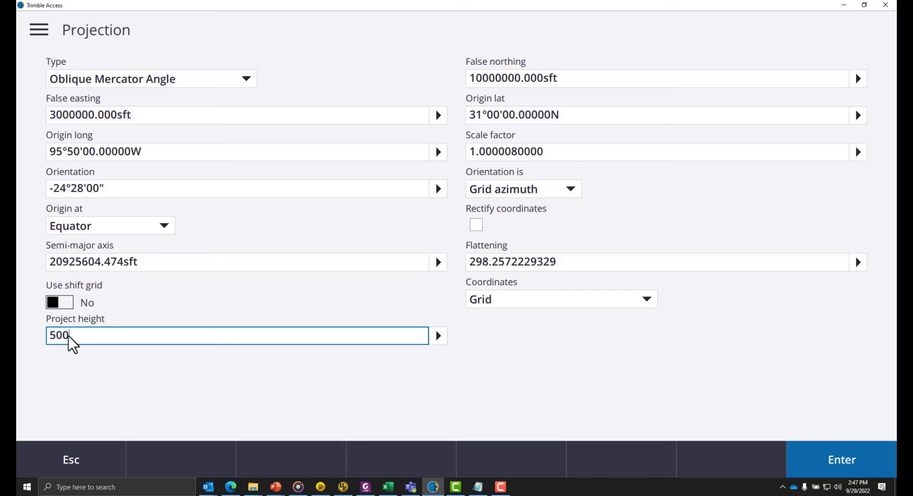
{"action": "left_click", "coordinate": [848, 470]}
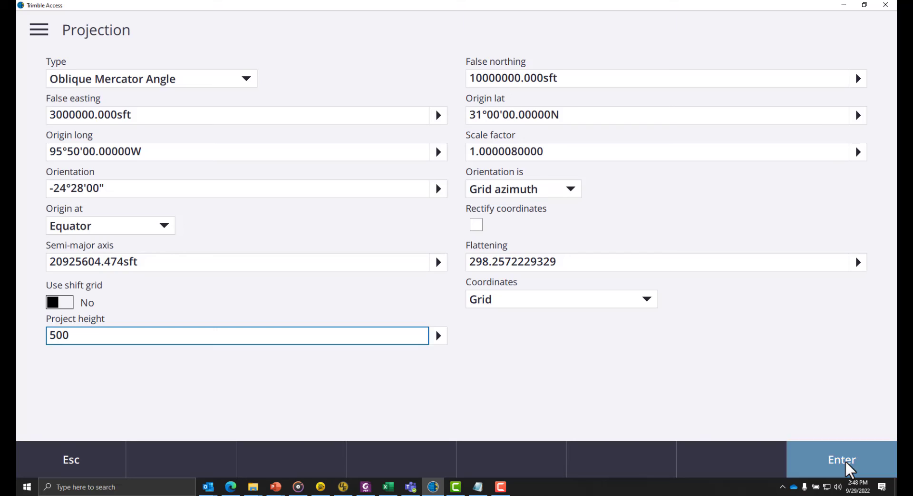
- Confirm the projection and review the datum transformation, leaving the Three parameter datum unchanged
{"action": "left_click", "coordinate": [849, 469]}
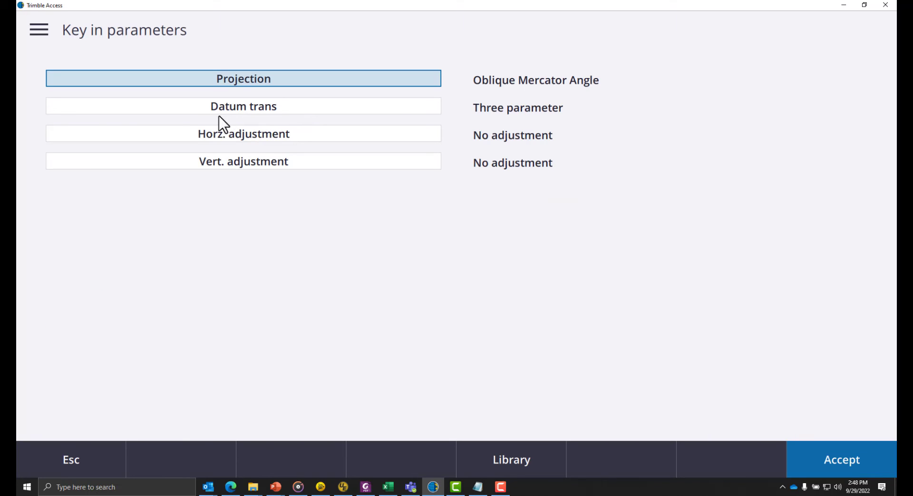
{"action": "left_click", "coordinate": [269, 106]}
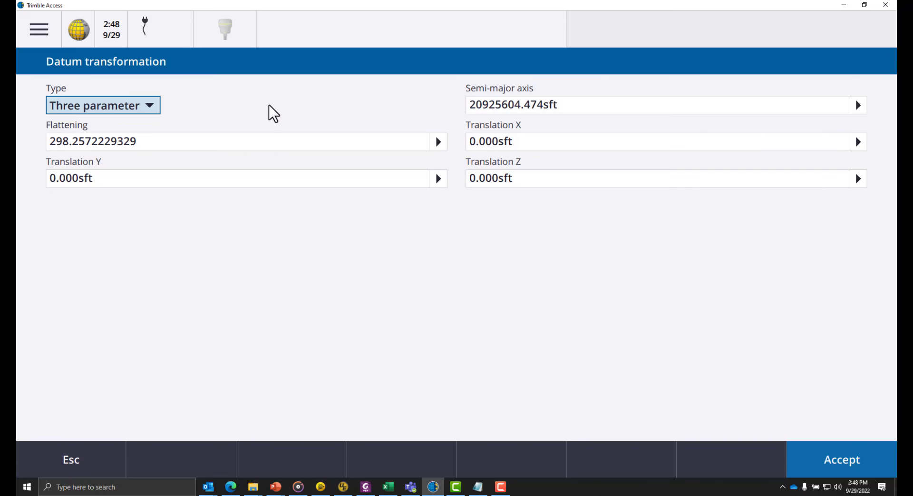
{"action": "left_click", "coordinate": [80, 459]}
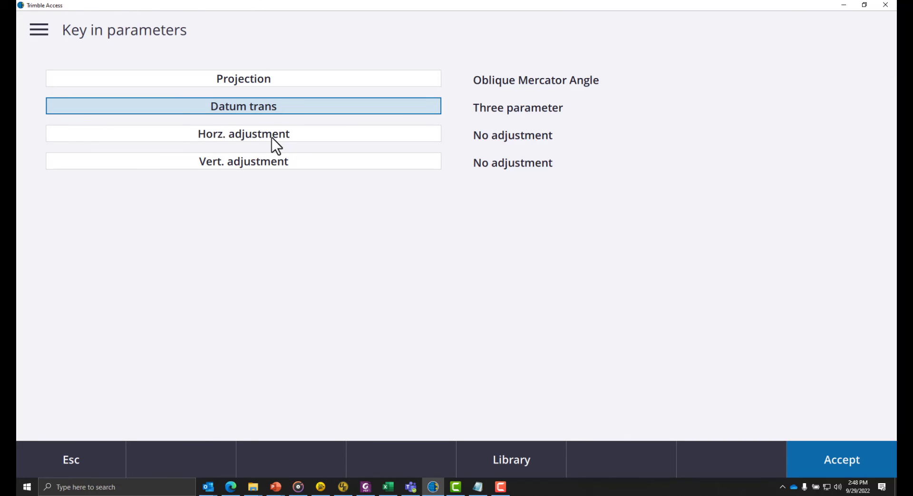
- Set the vertical adjustment to Geoid model using GEOID18 (Conus) and accept it
{"action": "left_click", "coordinate": [262, 162]}
{"action": "left_click", "coordinate": [154, 77]}
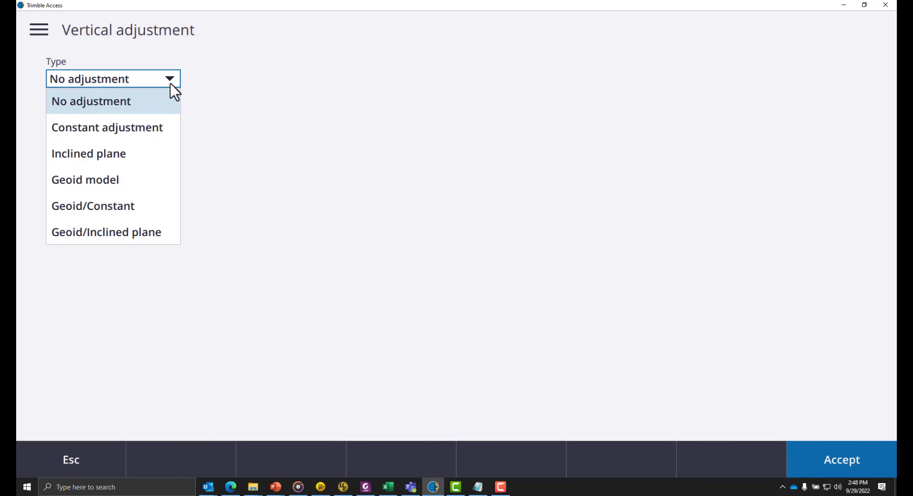
{"action": "left_click", "coordinate": [119, 179]}
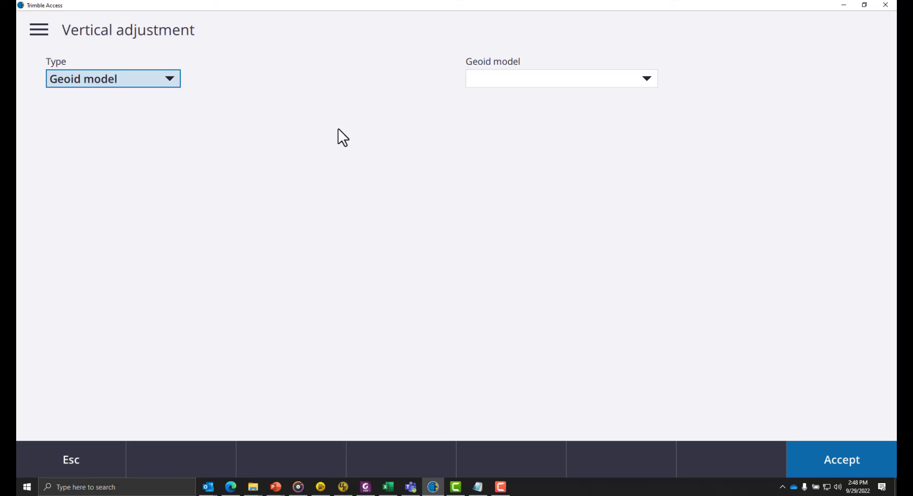
{"action": "left_click", "coordinate": [647, 79]}
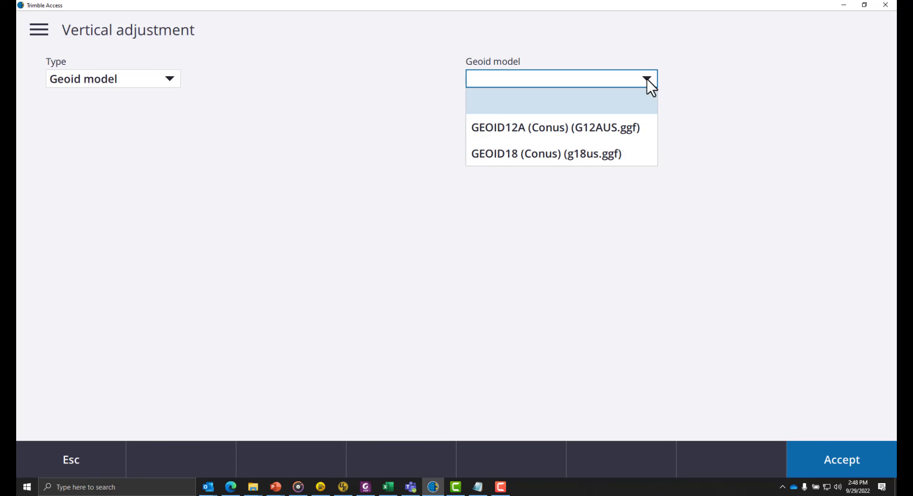
{"action": "left_click", "coordinate": [574, 159]}
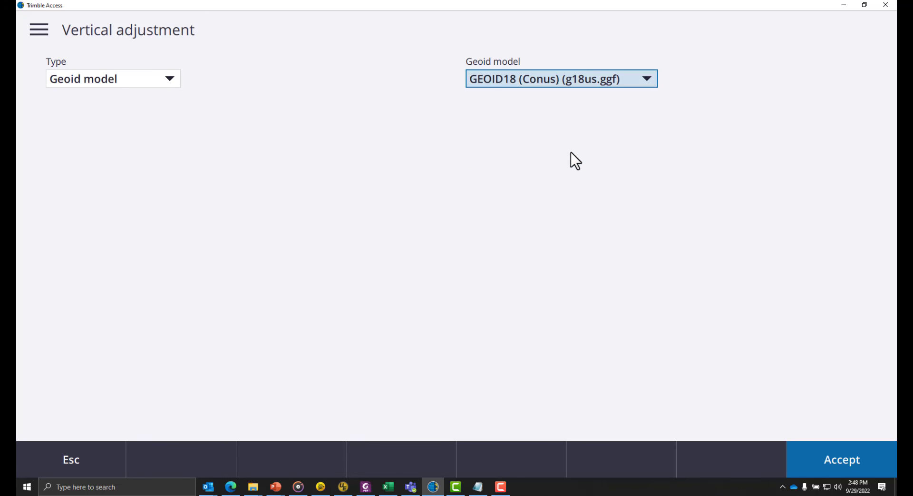
{"action": "left_click", "coordinate": [842, 471]}
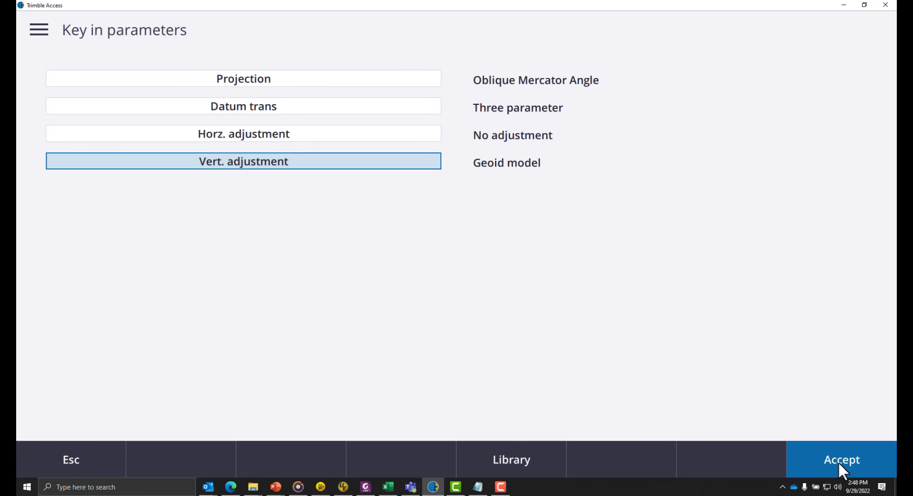
- Create the Custom Crd Sys job, choose the RTK survey style, and cancel the rover connection
{"action": "left_click", "coordinate": [839, 464]}
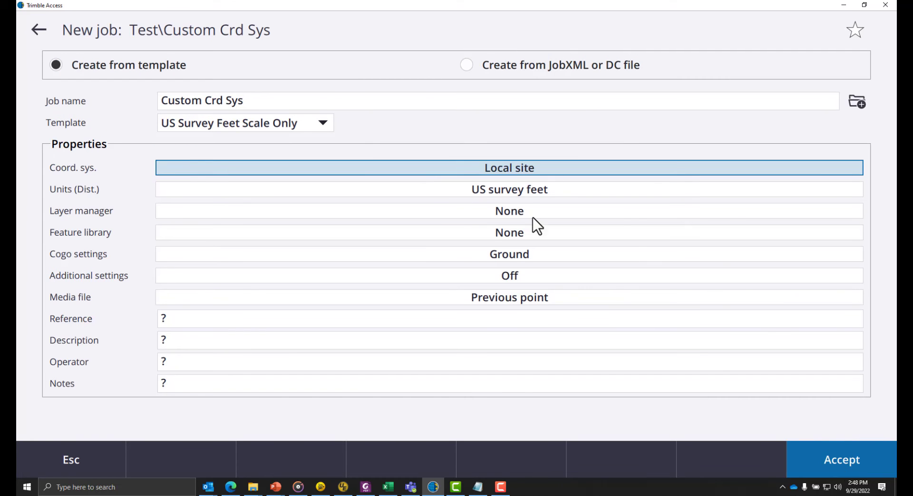
{"action": "left_click", "coordinate": [843, 461]}
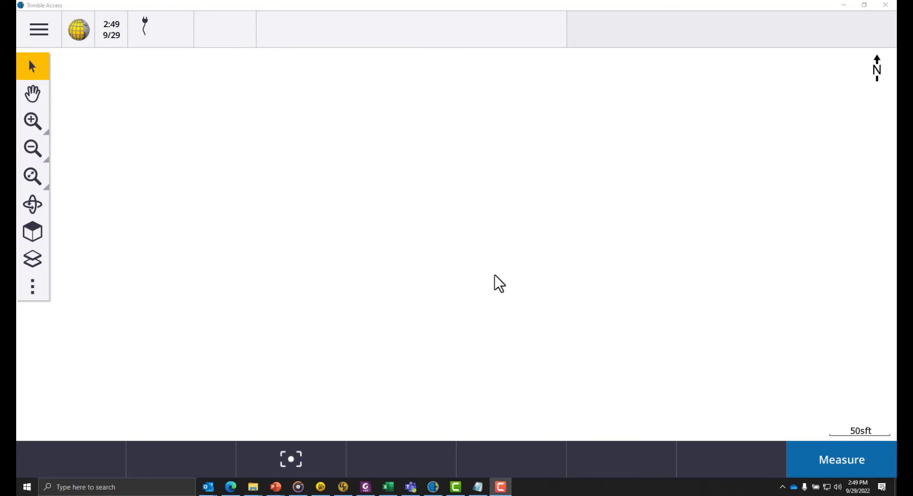
{"action": "left_click", "coordinate": [824, 464]}
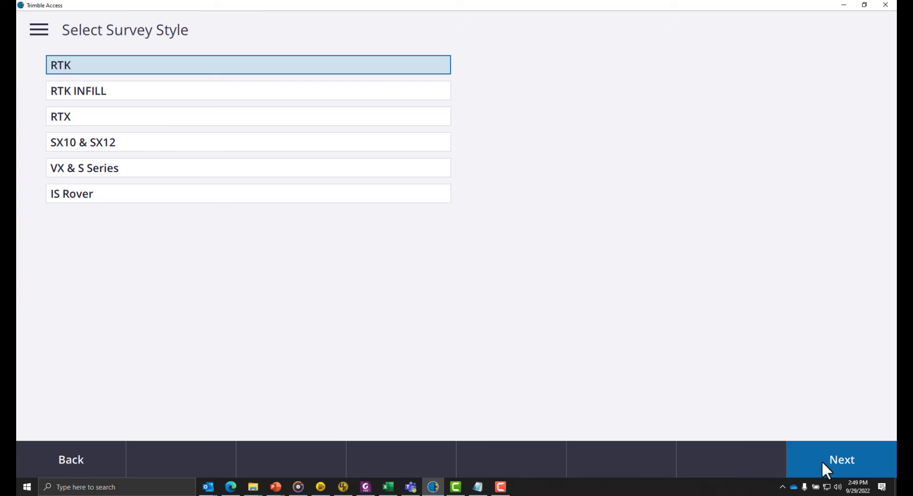
{"action": "left_click", "coordinate": [79, 68]}
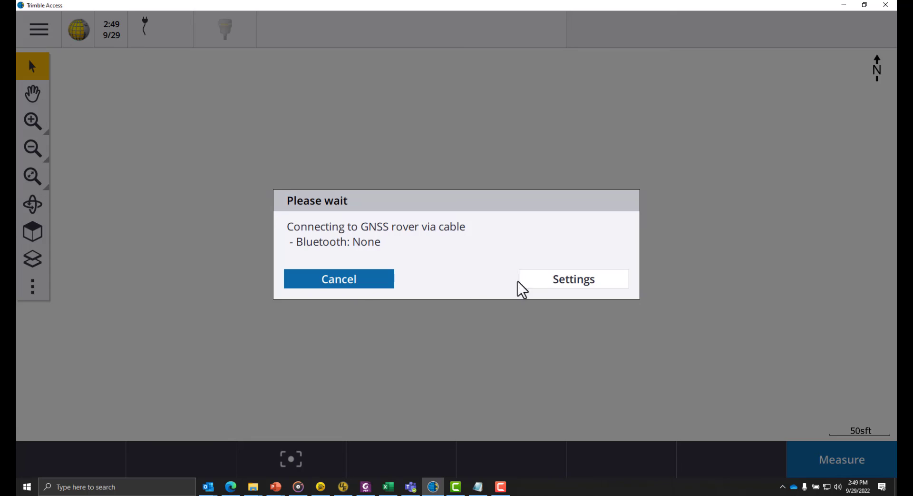
{"action": "left_click", "coordinate": [349, 285]}
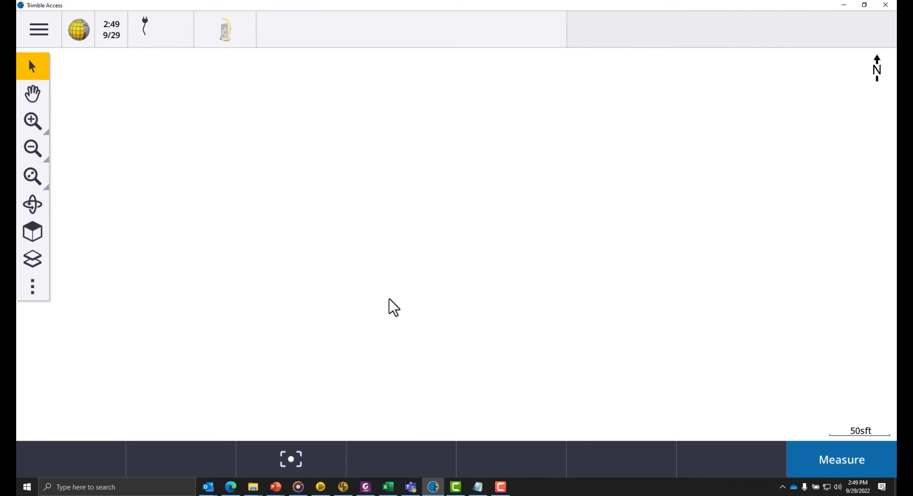